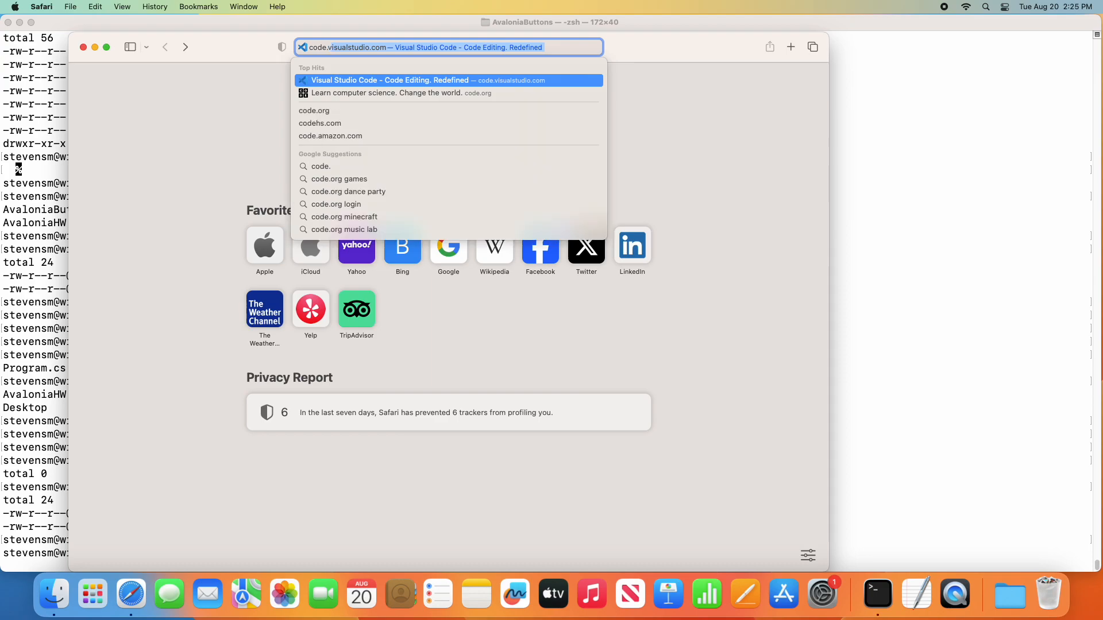
Go to code.visualstudio.com, download Visual Studio Code for macOS, and allow downloads from the site.
type("t")
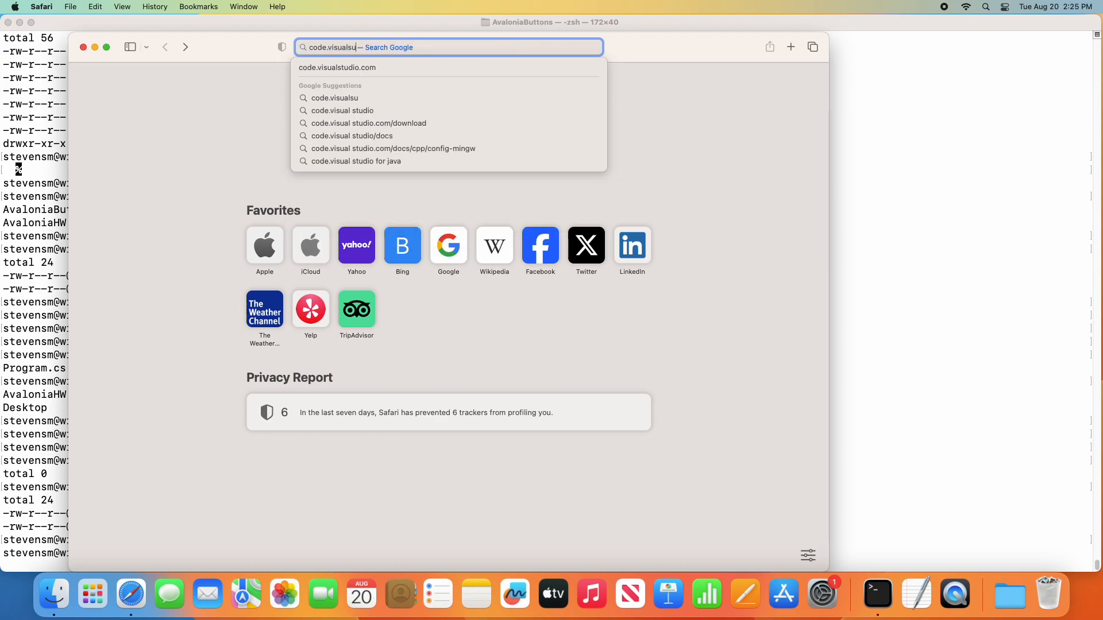
type("udio.com")
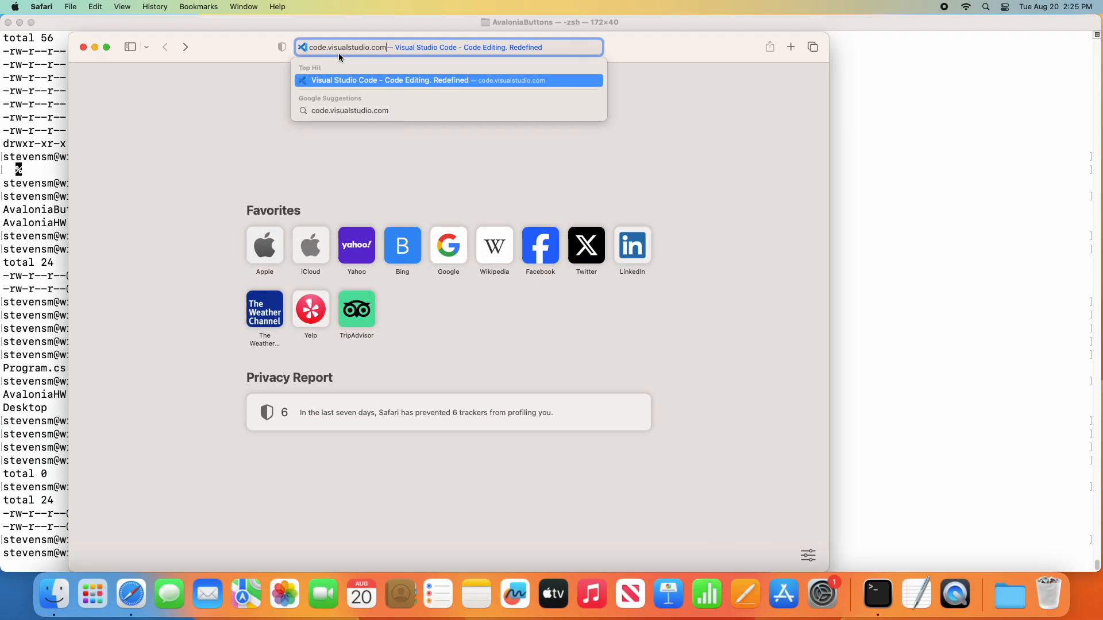
key("Return")
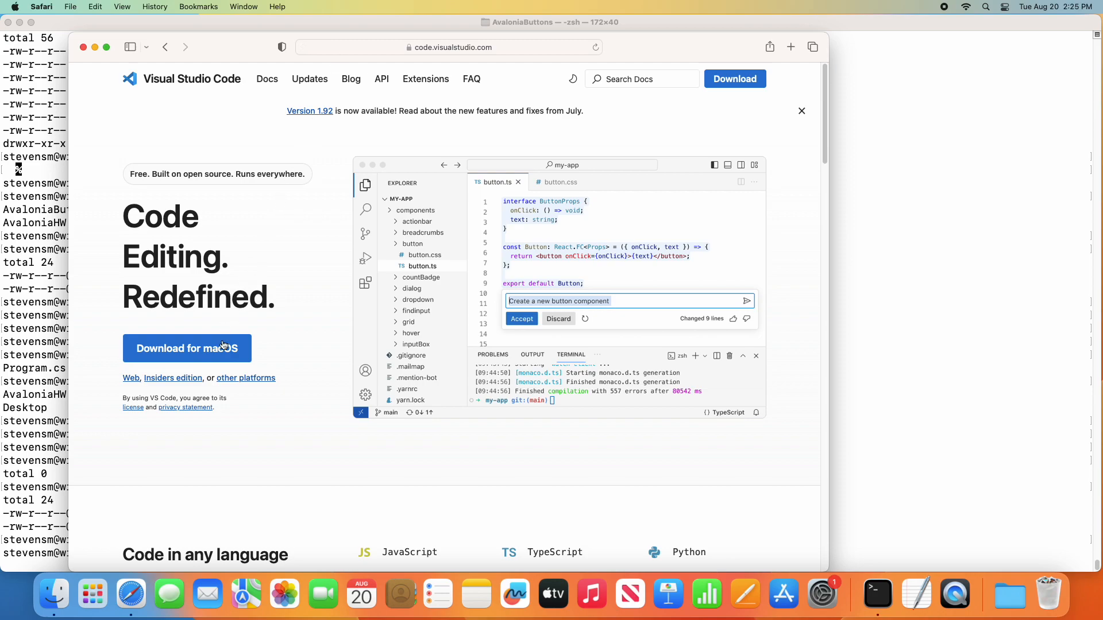
left_click(200, 349)
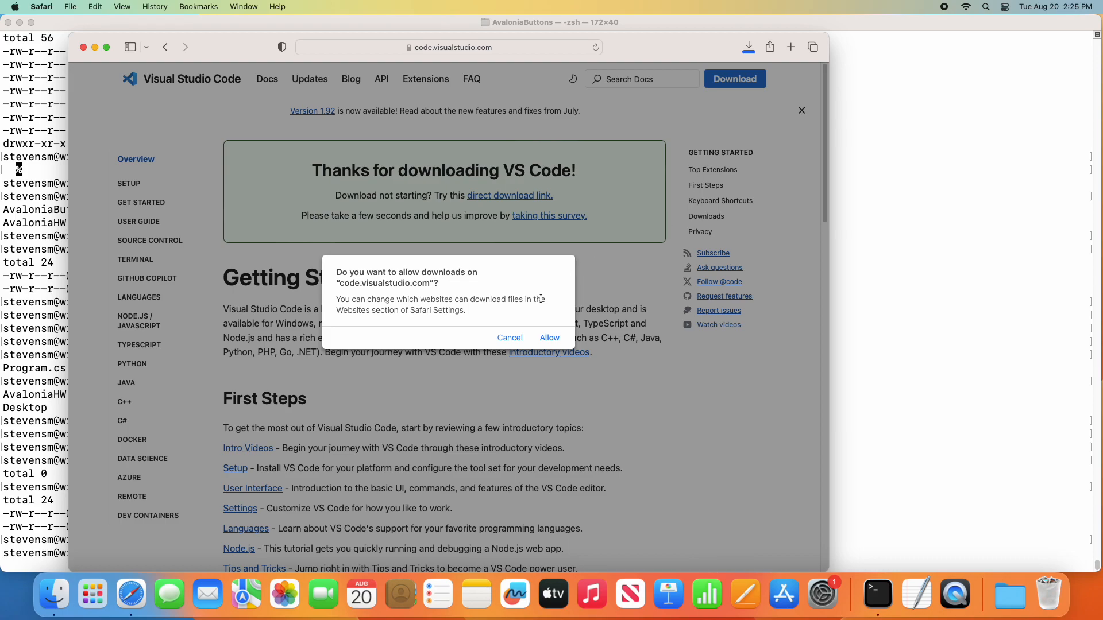
left_click(547, 337)
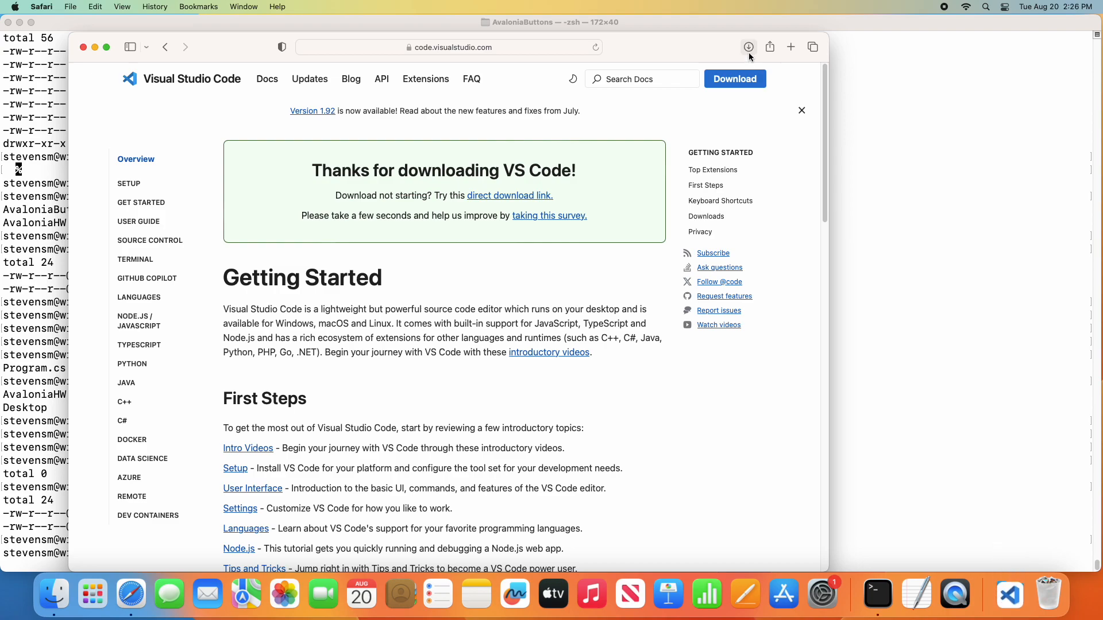
Launch the downloaded Visual Studio Code app from the browser's download list and approve opening it.
left_click(748, 48)
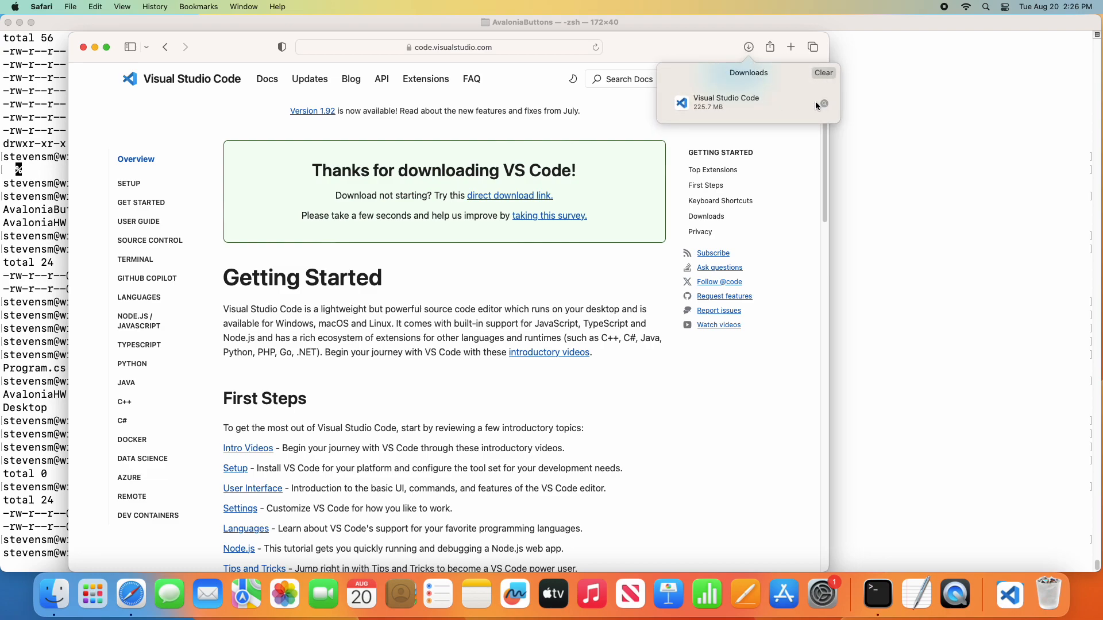
left_click(800, 103)
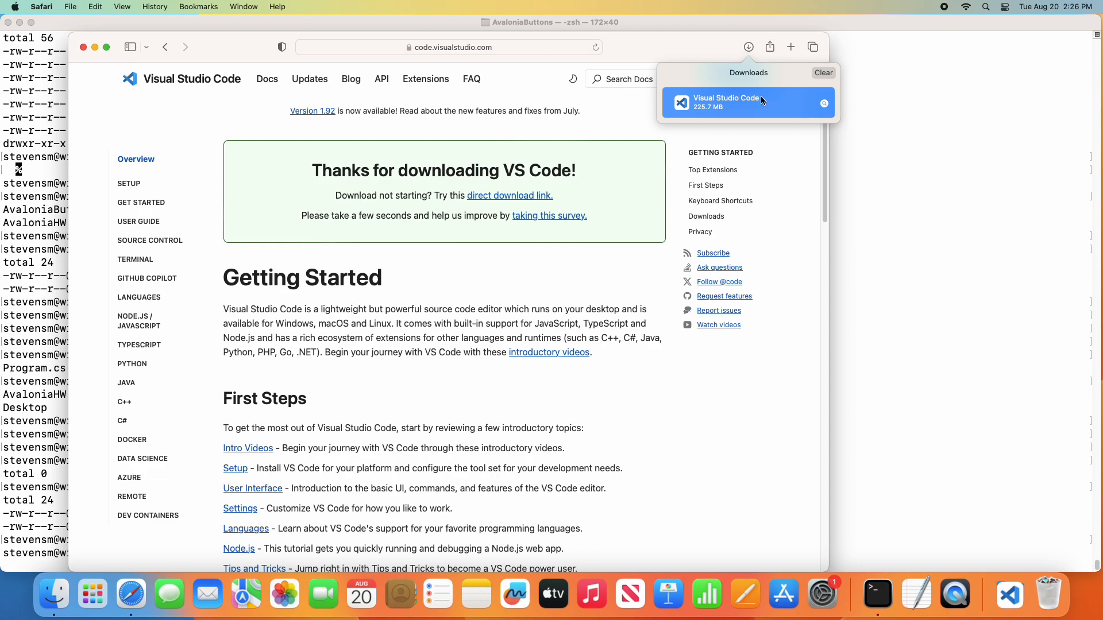
double_click(729, 103)
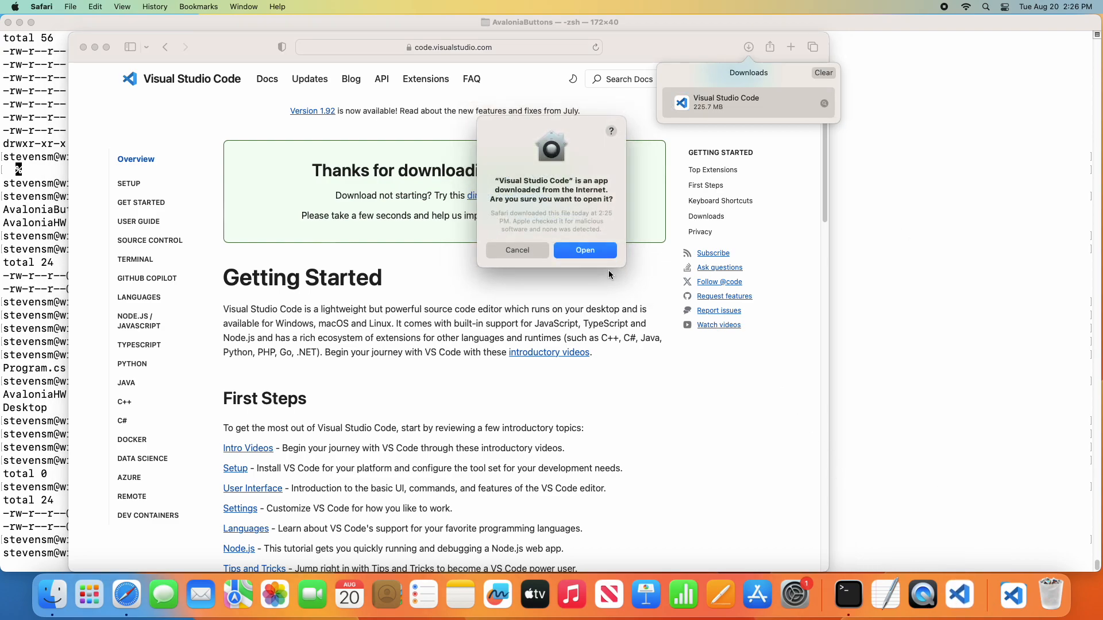
left_click(603, 254)
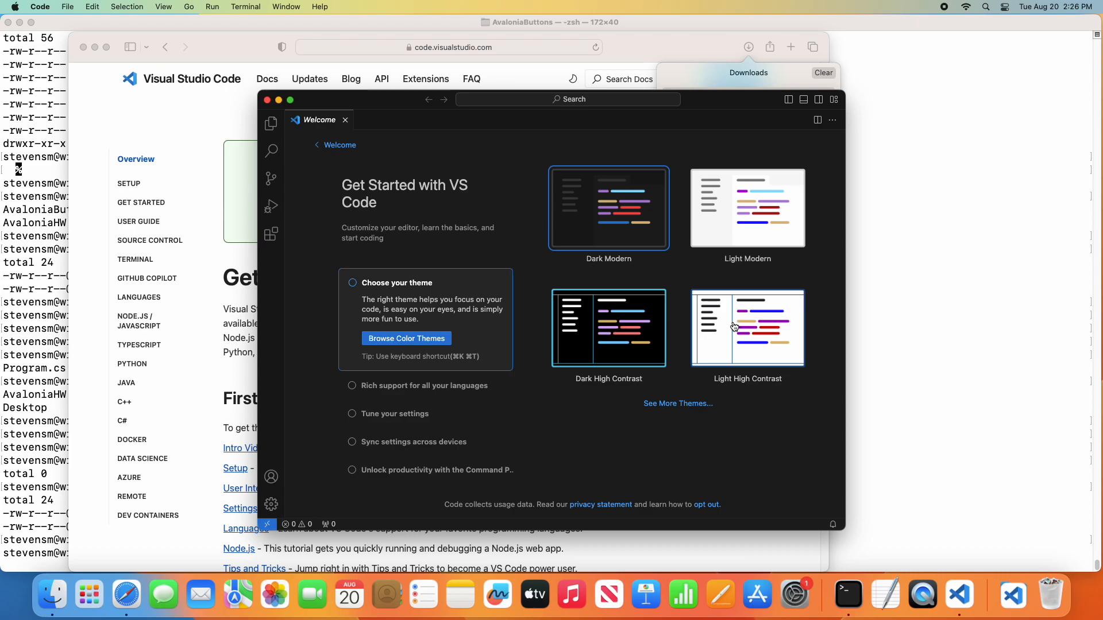
Choose the Light Modern theme, advance to the Learn the Fundamentals walkthrough, and mark it done.
left_click(741, 231)
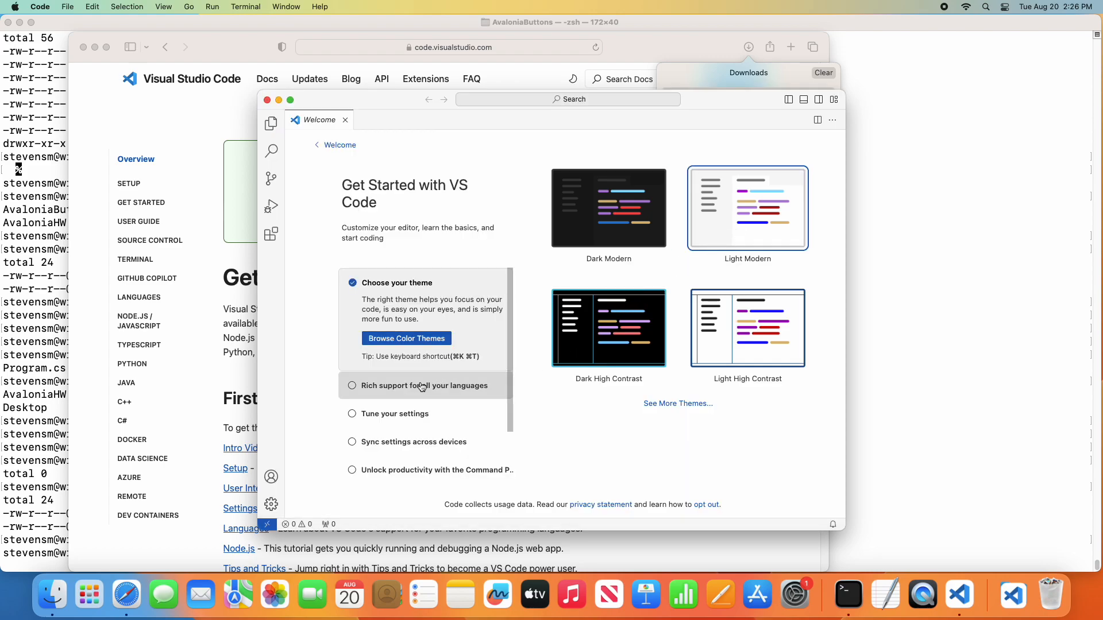
scroll(422, 387, "down", 3)
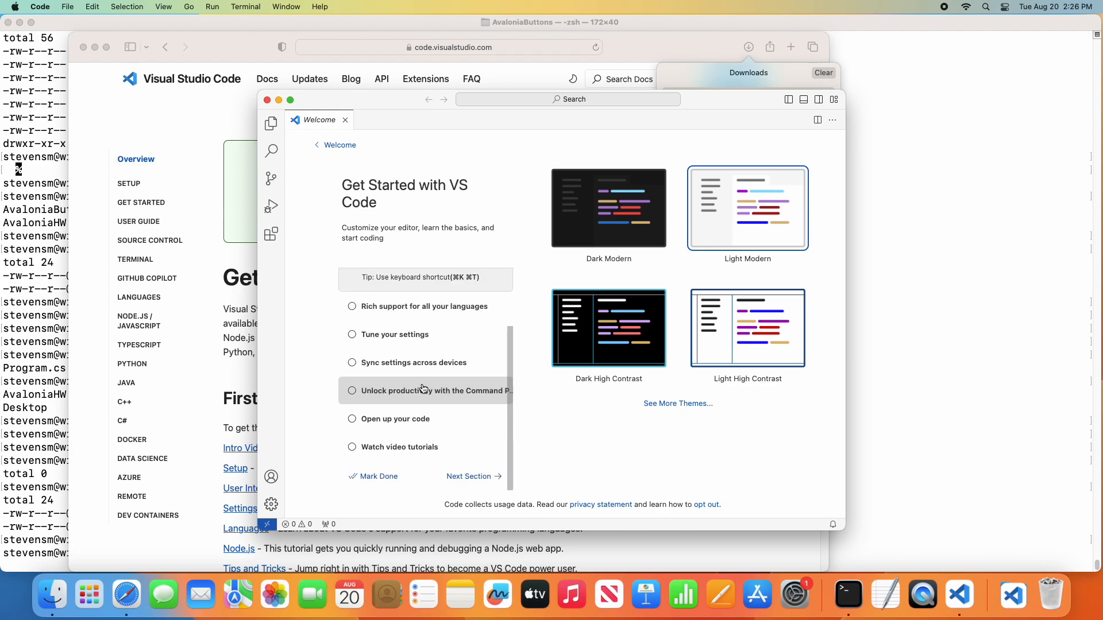
left_click(467, 475)
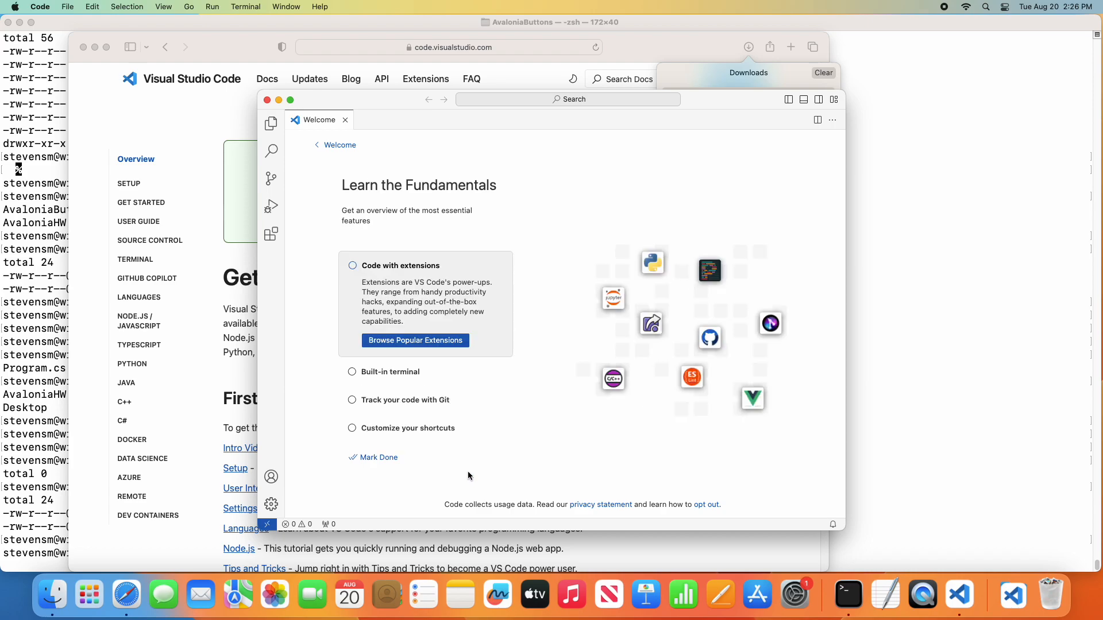
left_click(388, 457)
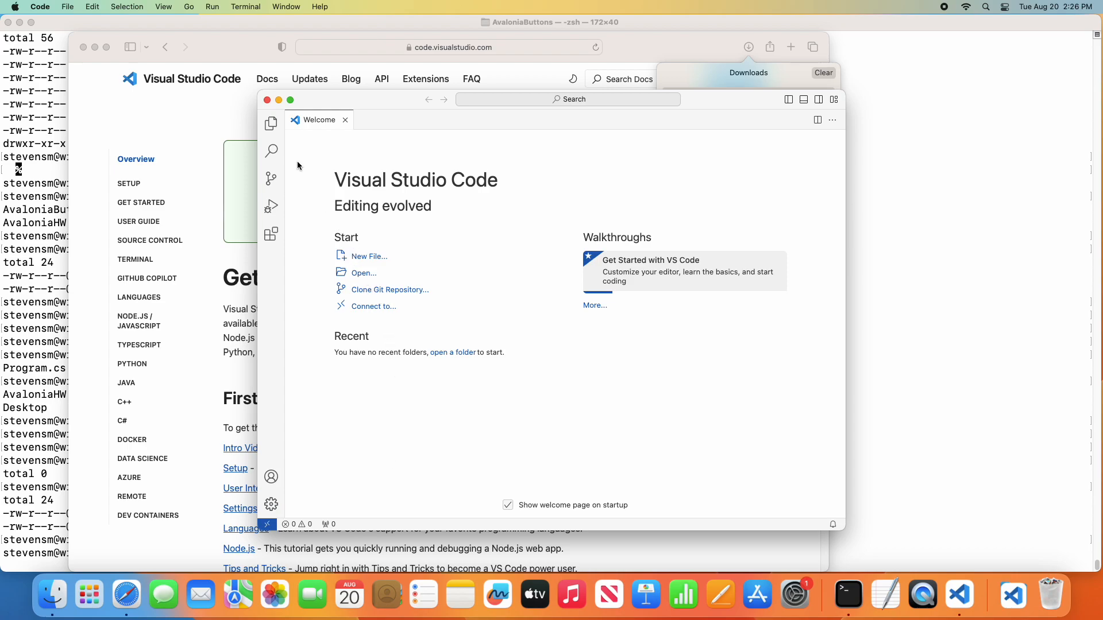
Open the test folder from the home directory, trusting its authors, and open Program.cs.
left_click(275, 130)
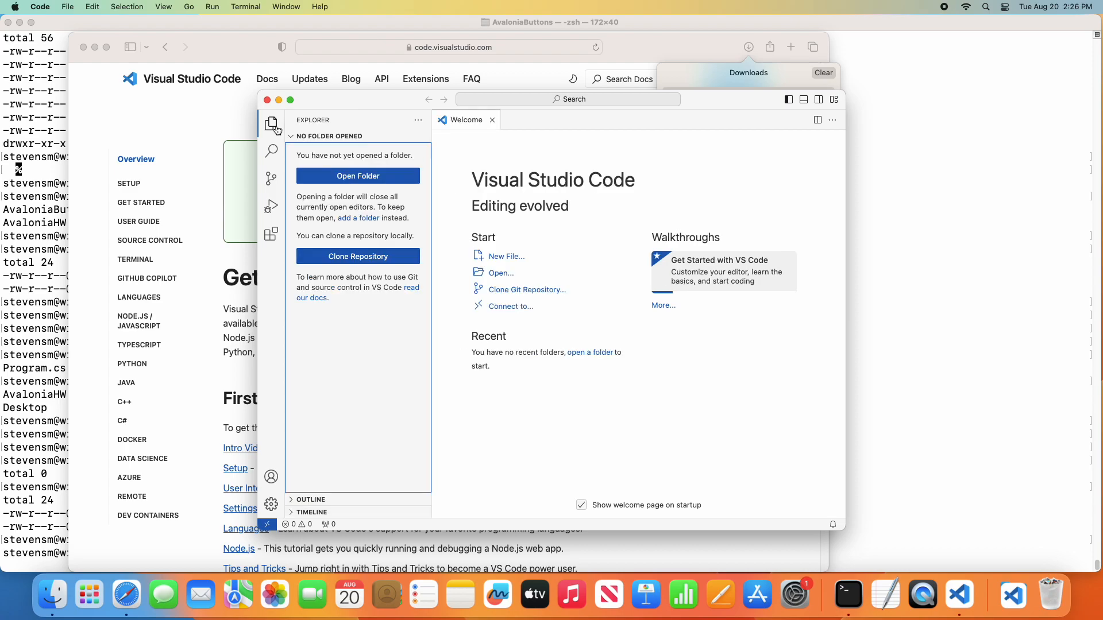
left_click(385, 182)
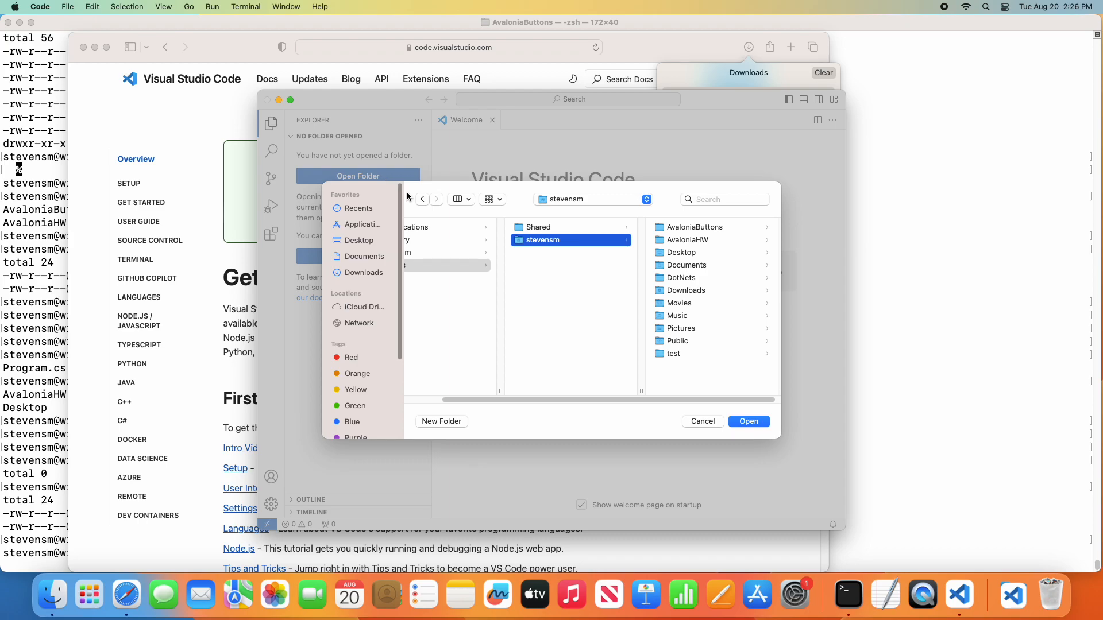
left_click(669, 354)
key("Return")
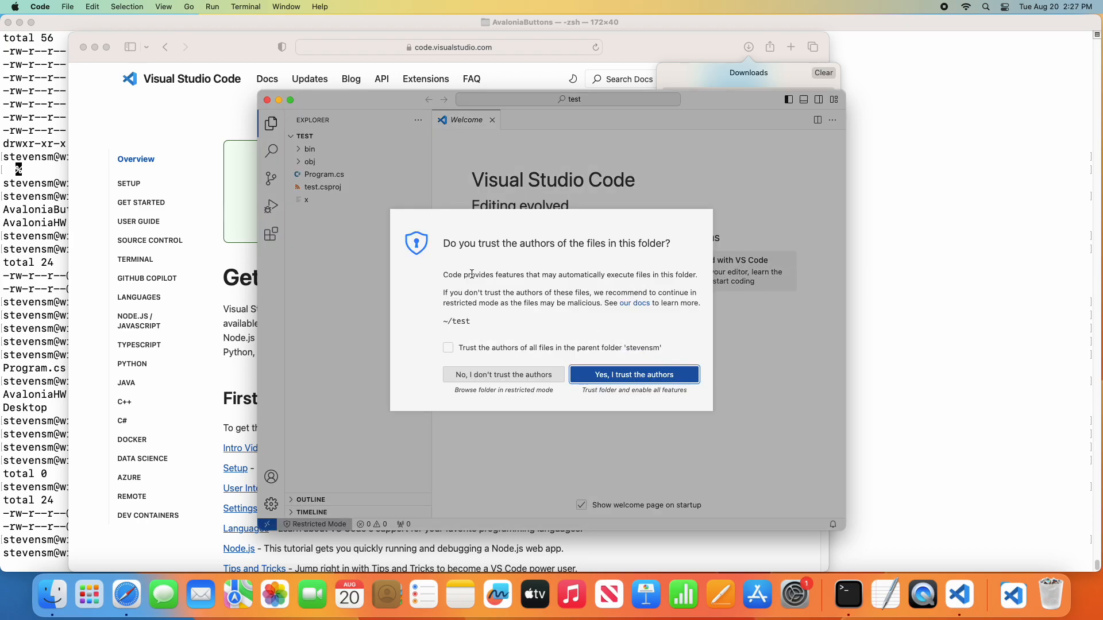
left_click(595, 375)
left_click(336, 174)
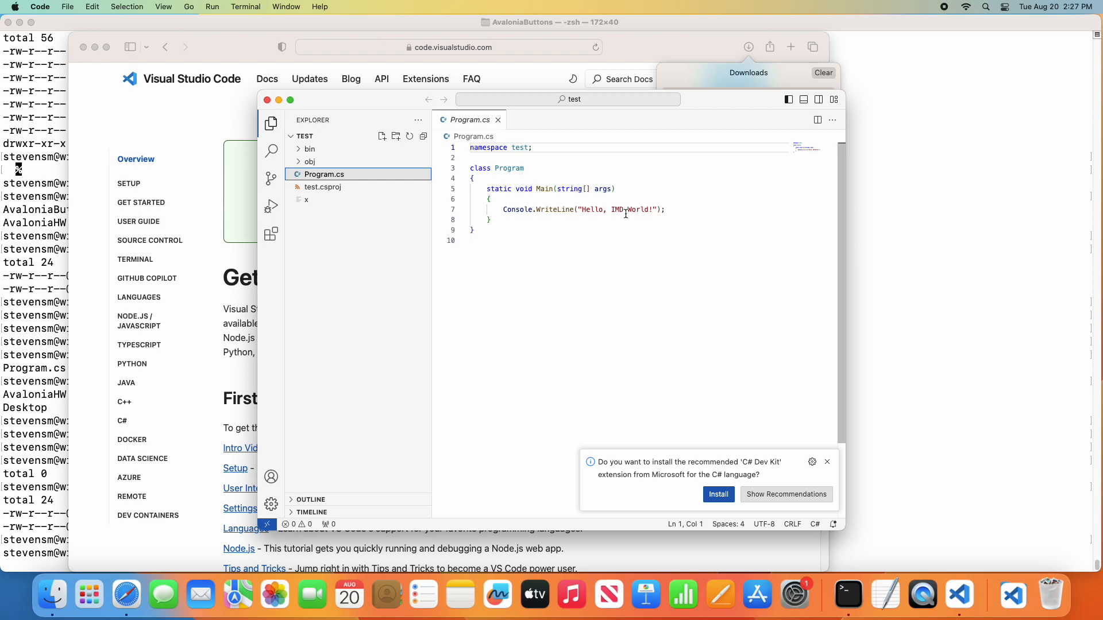
Install the recommended C# Dev Kit extension, then close its welcome page and dismiss the subscription sign-in notice.
left_click(718, 496)
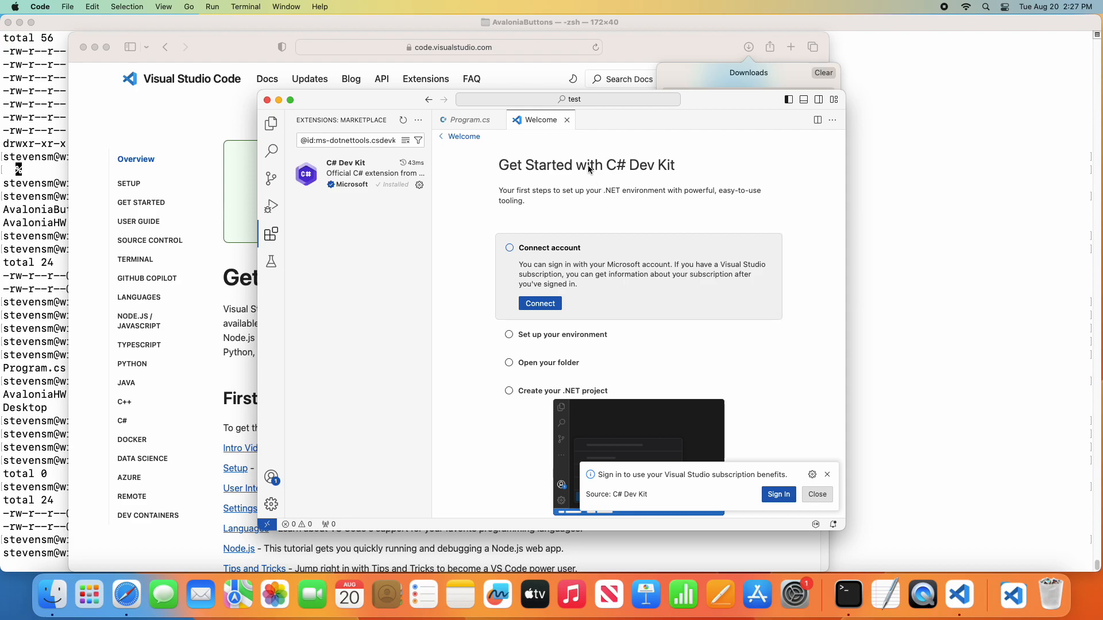
left_click(567, 120)
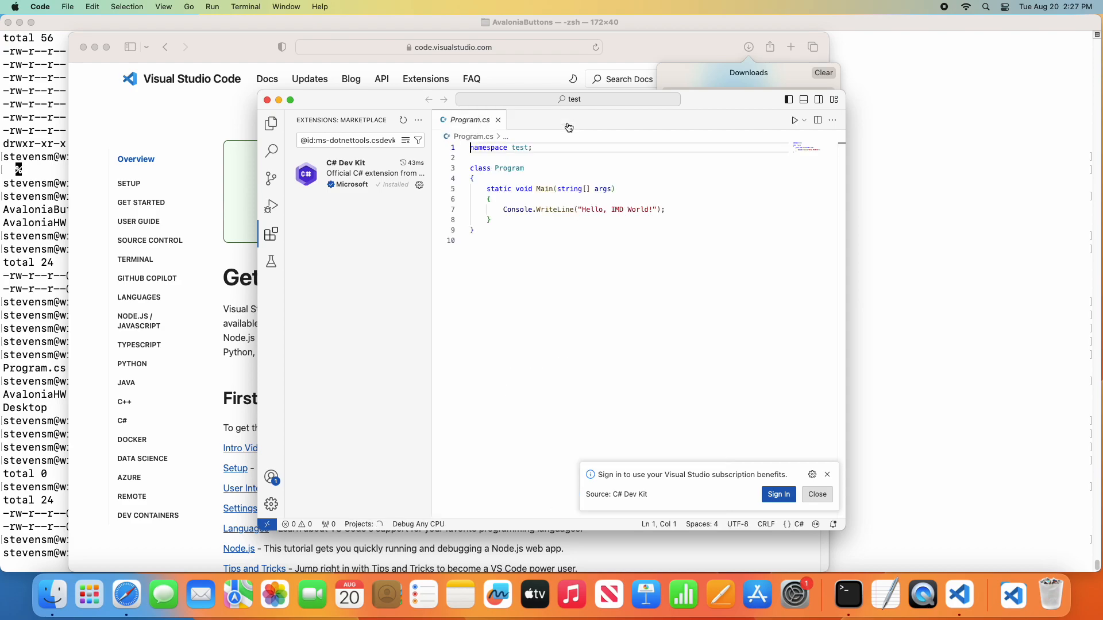
left_click(811, 496)
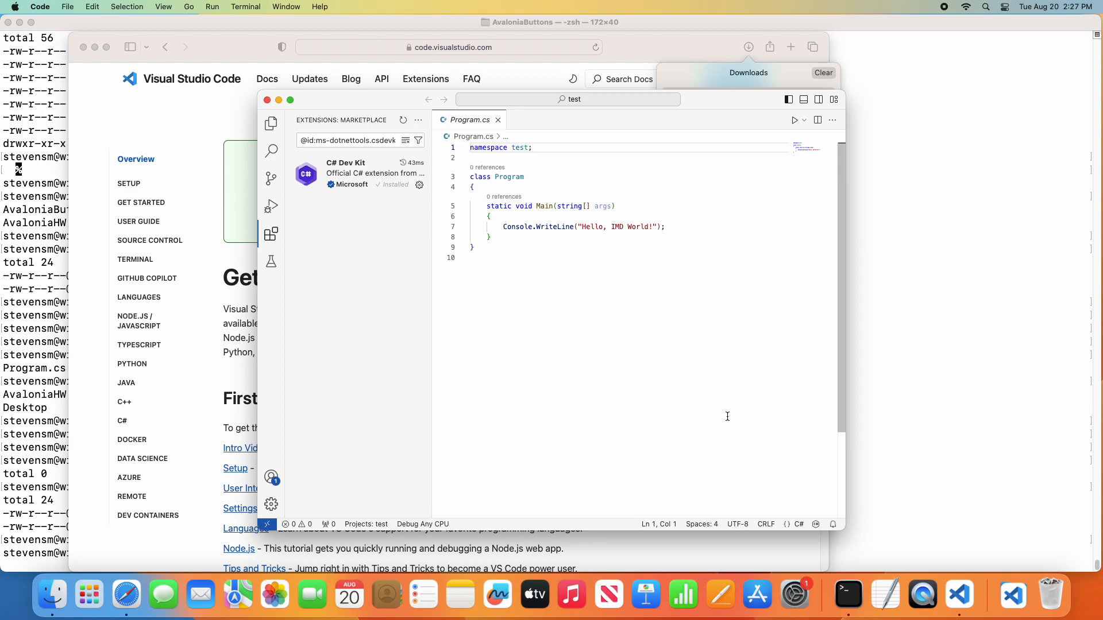
Insert "VSC" before "IMD" in the Console.WriteLine greeting on line 7 of Program.cs.
left_click(613, 228)
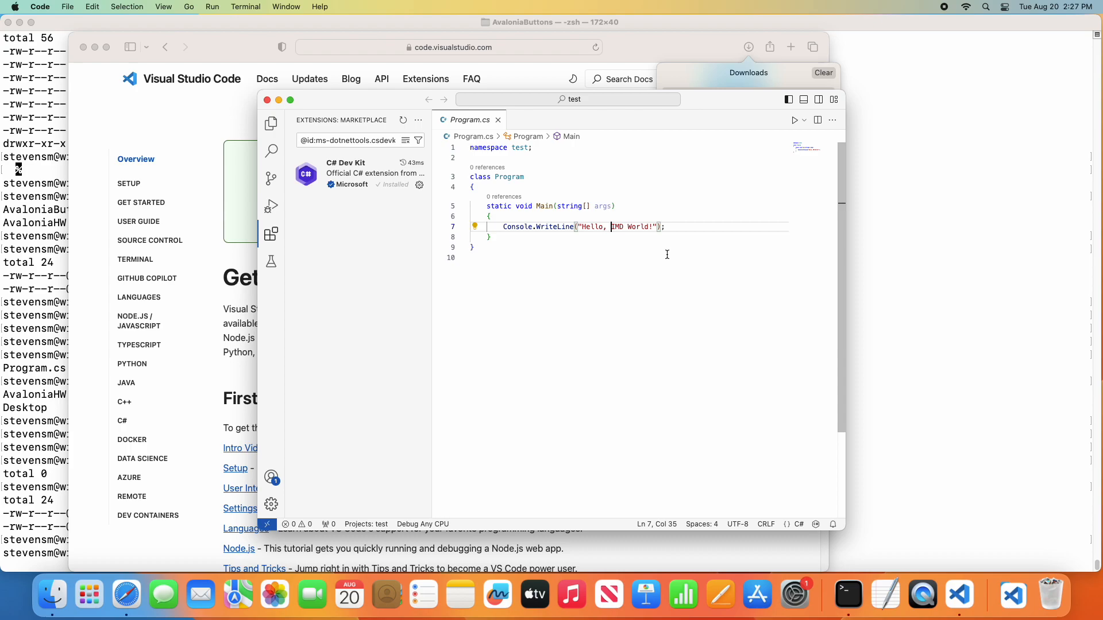
type("VSC")
left_click(470, 258)
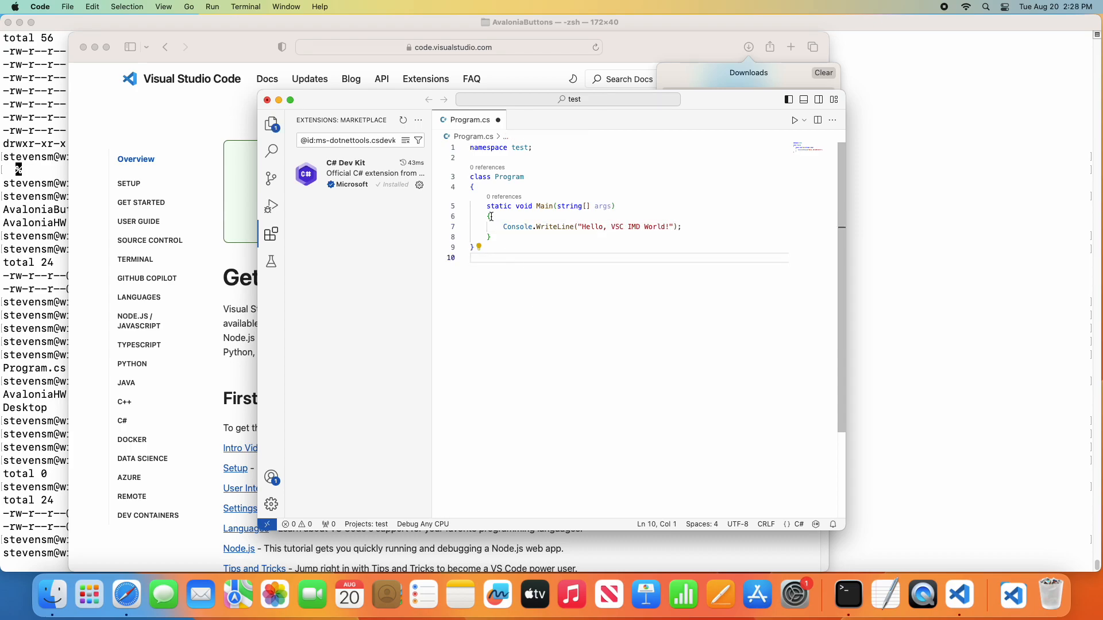
Debug the project with the C#: test launch configuration, entering the account password for Developer Tools Access, and examine the greeting in the debug output.
left_click(271, 123)
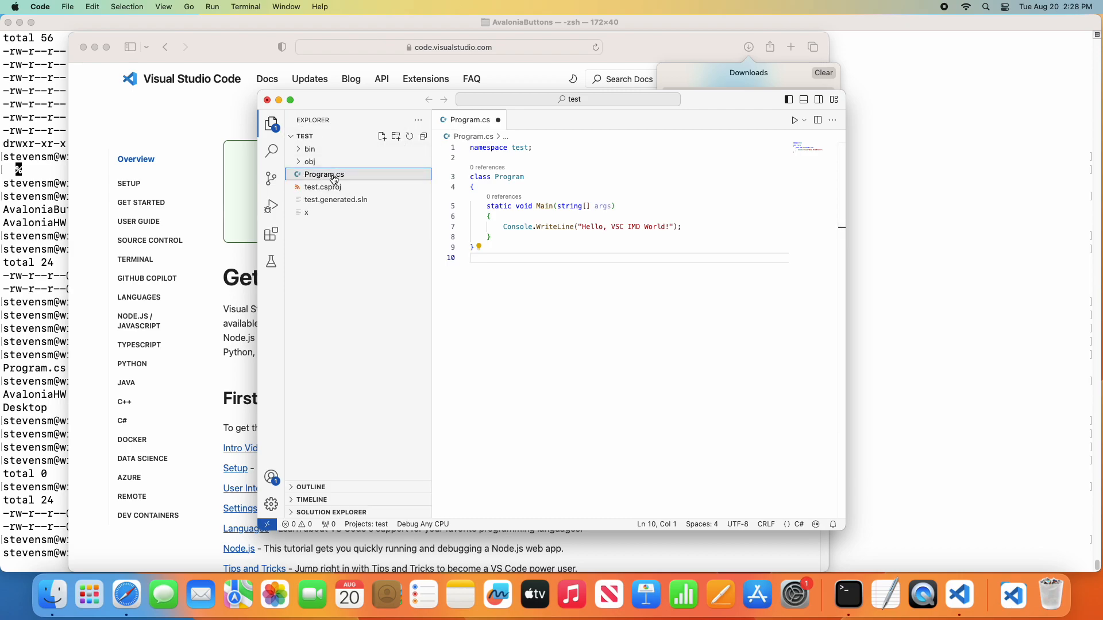
left_click(529, 101)
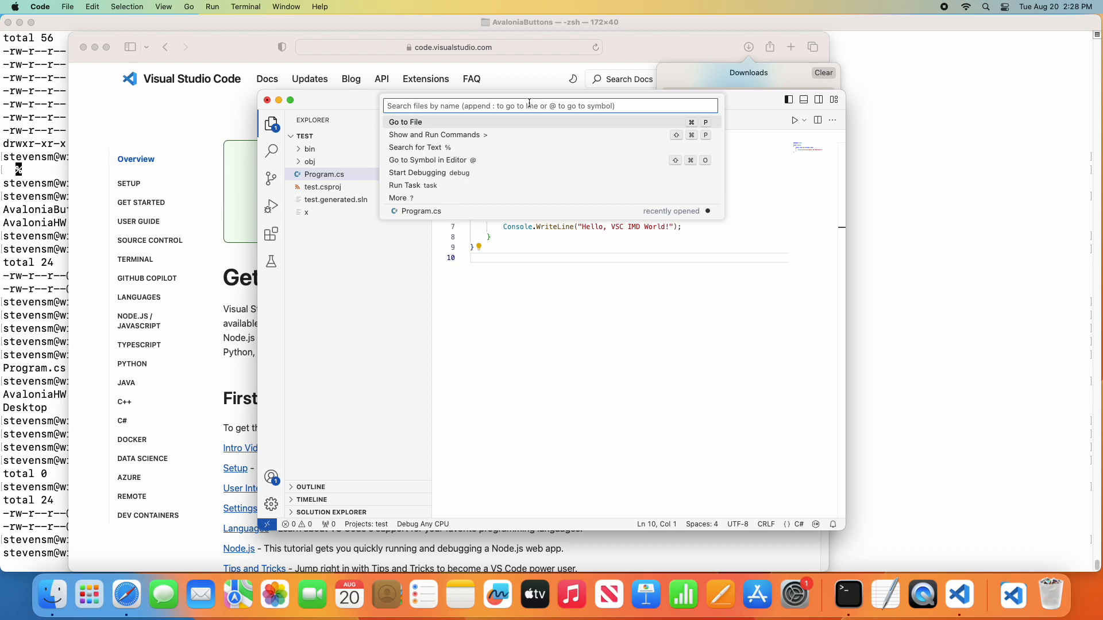
left_click(503, 173)
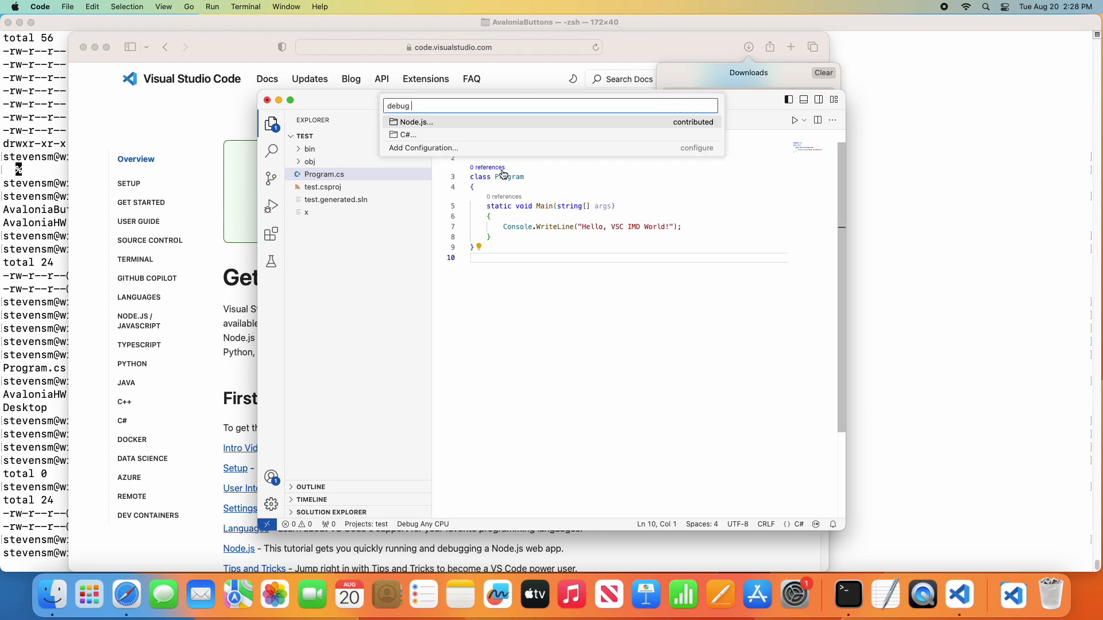
left_click(431, 136)
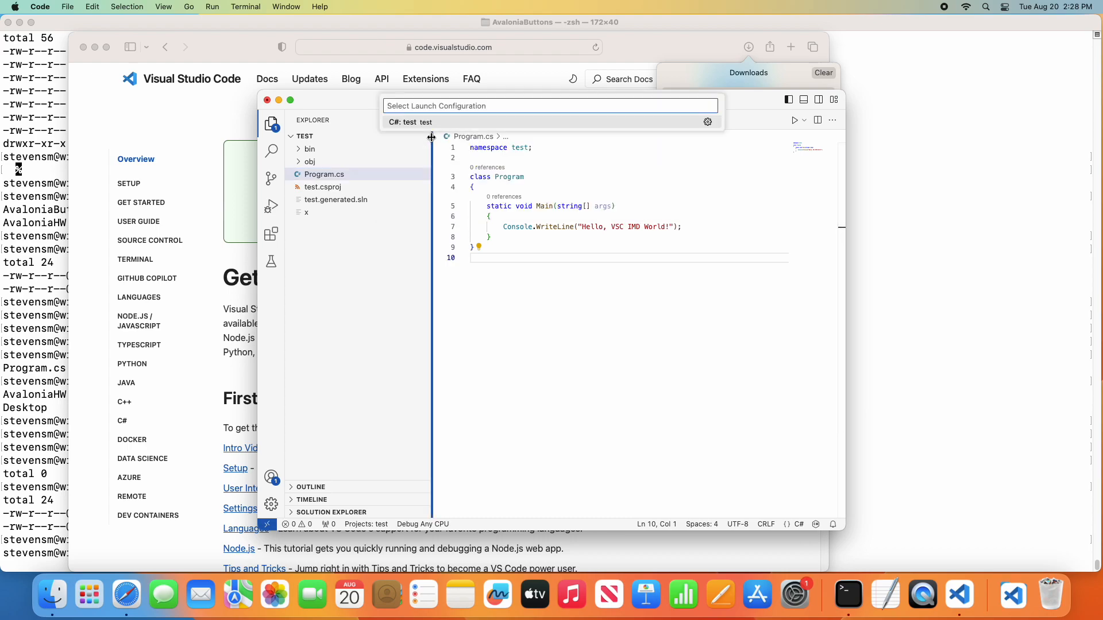
left_click(435, 125)
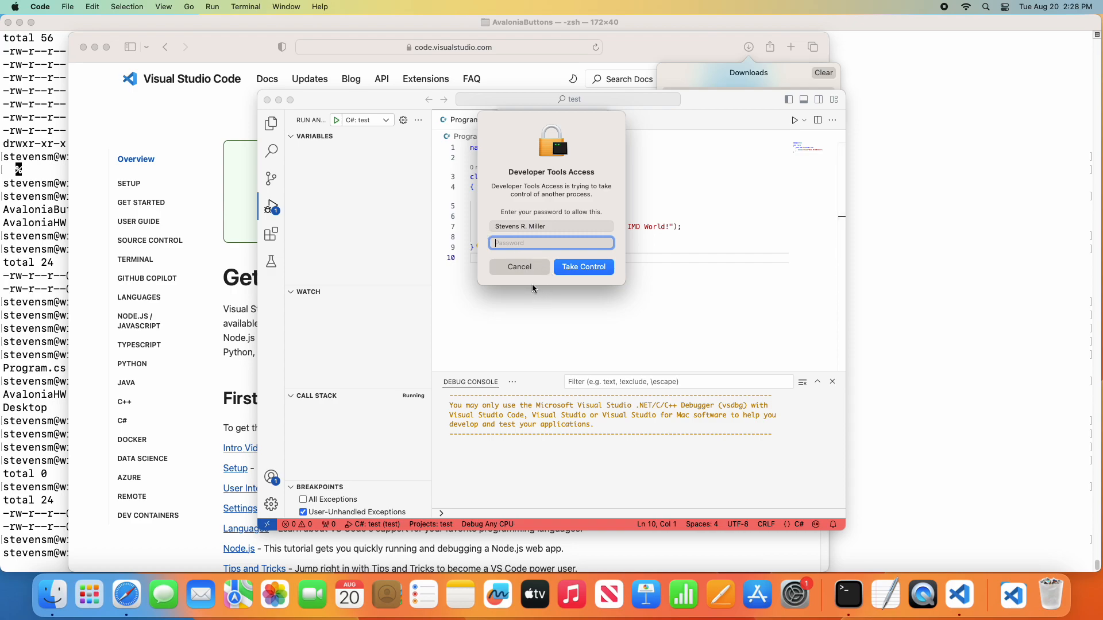
type("************")
left_click(577, 268)
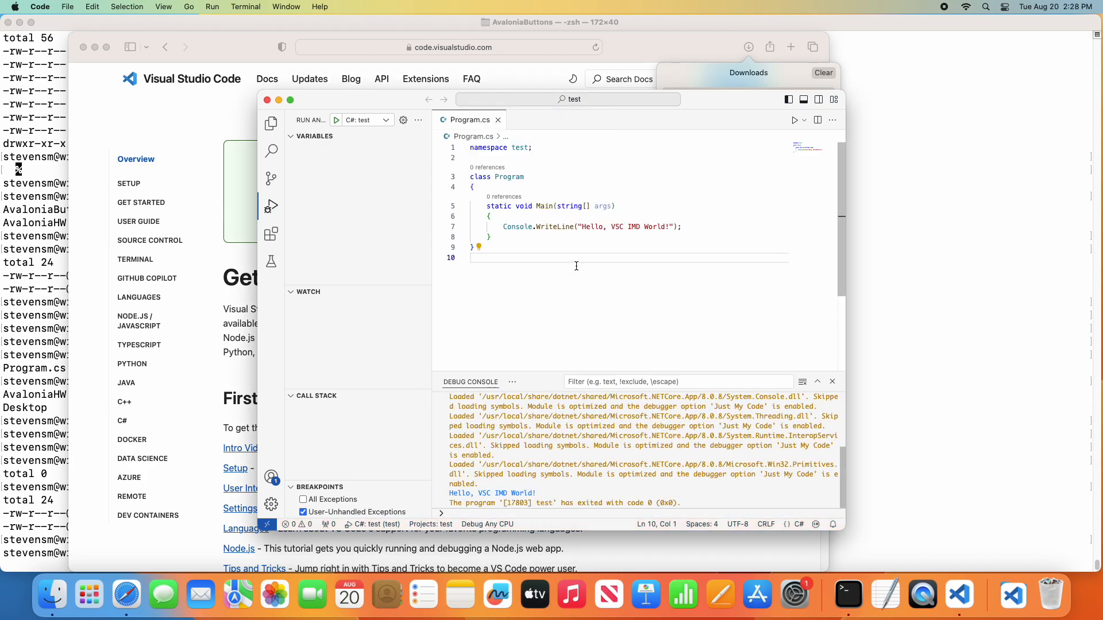
triple_click(544, 492)
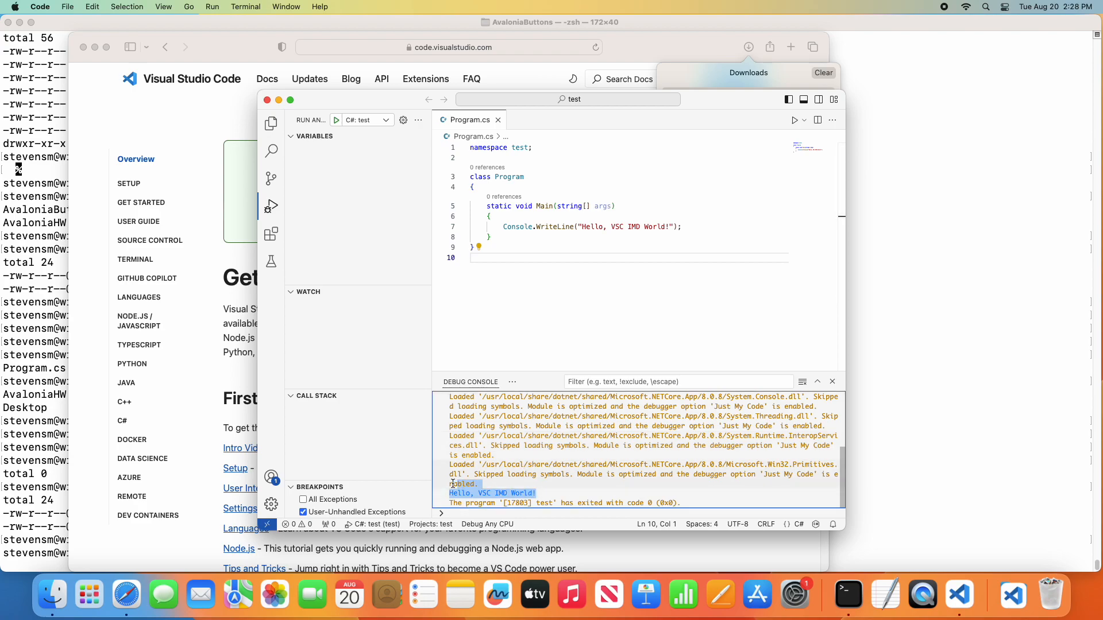
left_click(550, 496)
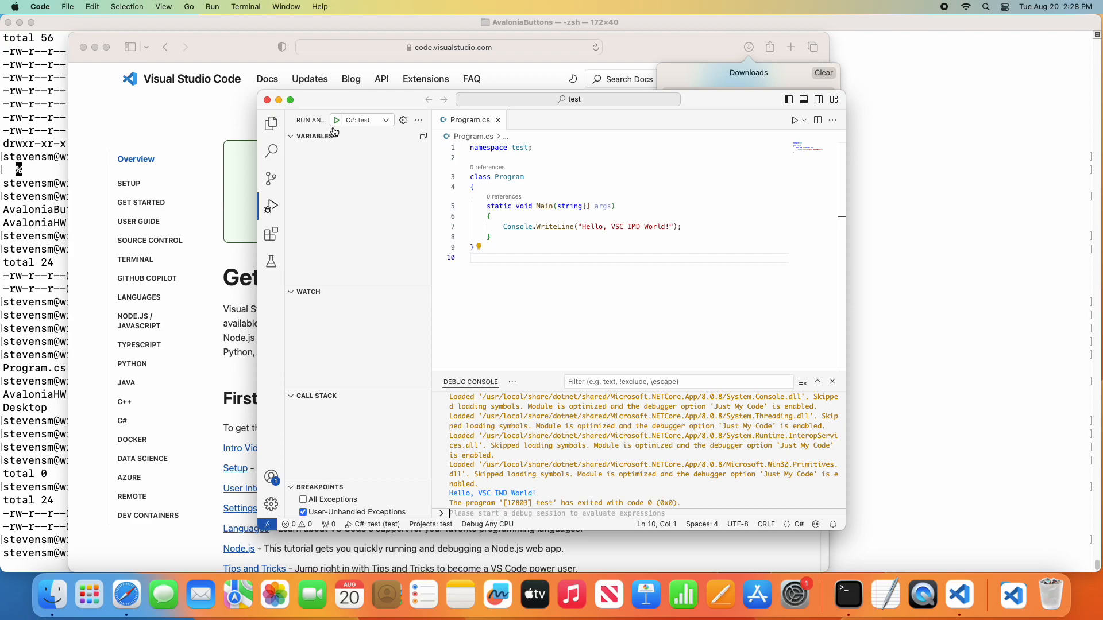
Turn on Auto Save and check that the option is enabled.
left_click(70, 7)
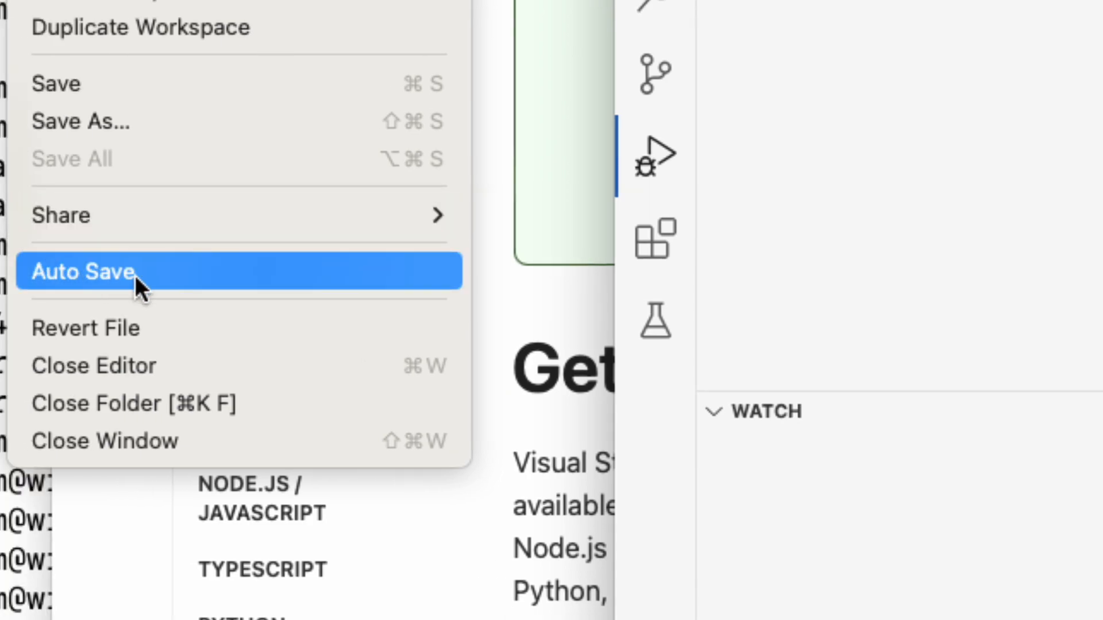
left_click(136, 275)
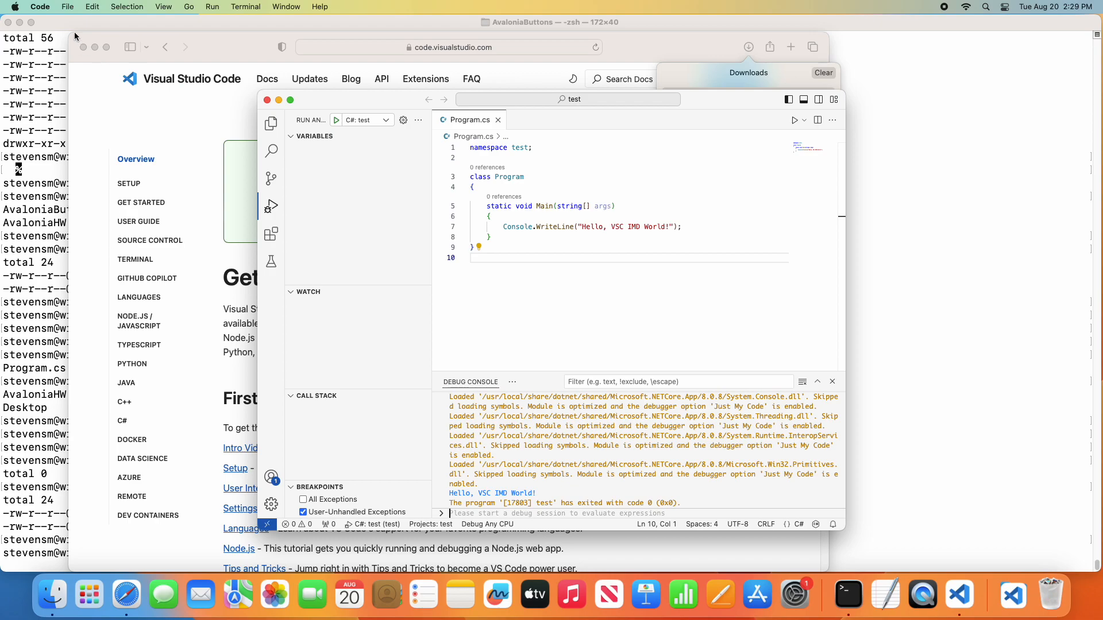
left_click(73, 8)
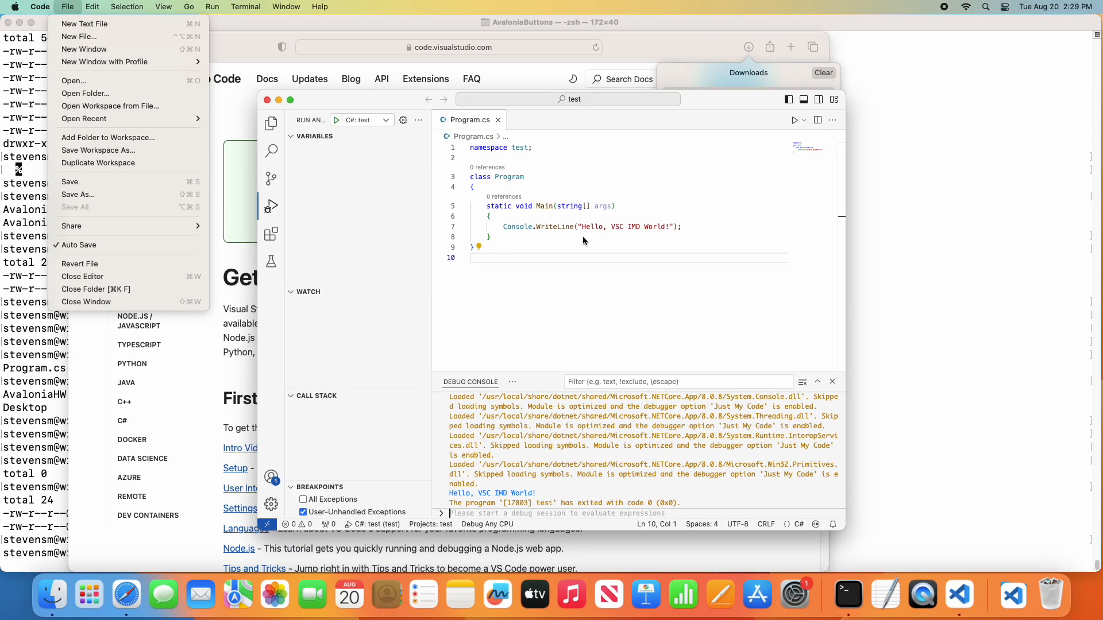
Add "again" after "World" in the Console.WriteLine greeting so it reads "Hello, VSC IMD World again!".
left_click(667, 228)
left_click(666, 227)
type("again")
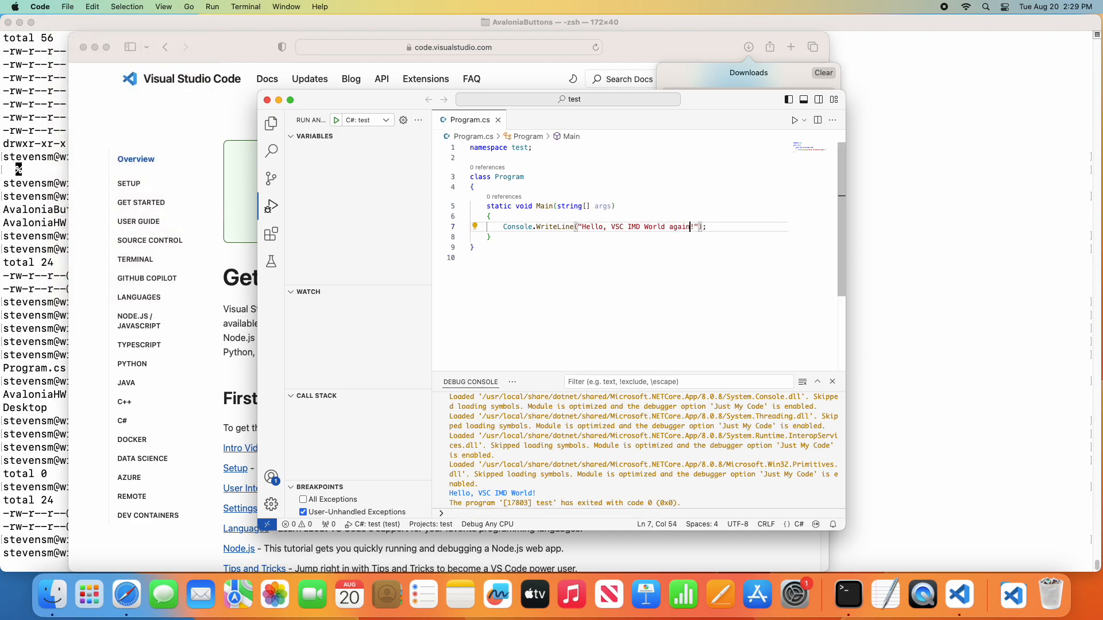
Start debugging the edited program and examine the greeting line in the debug console.
left_click(212, 6)
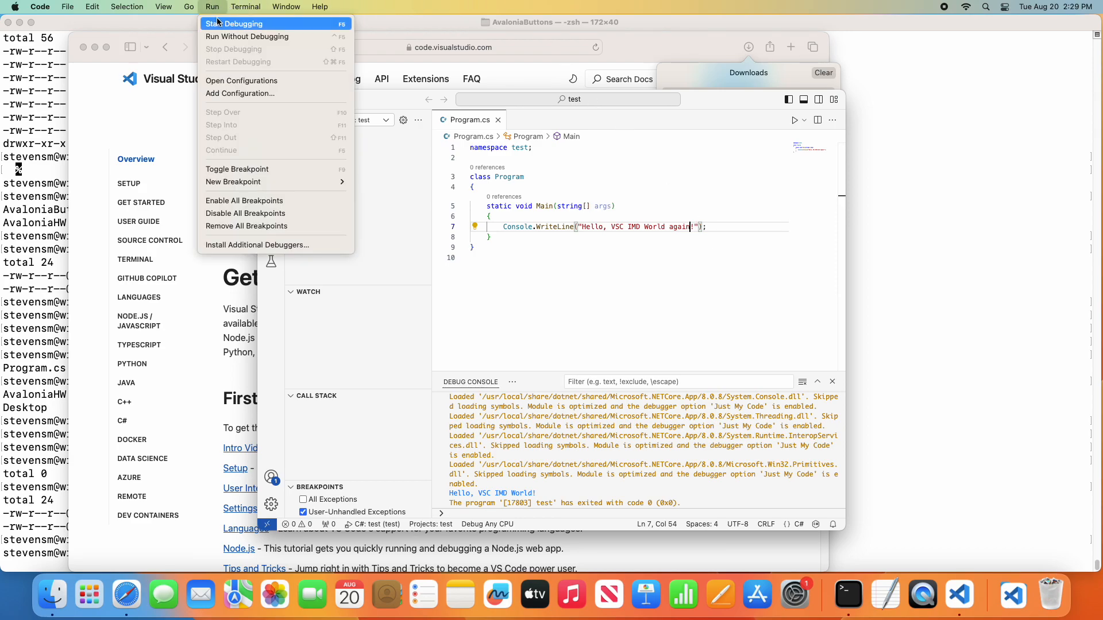
left_click(222, 24)
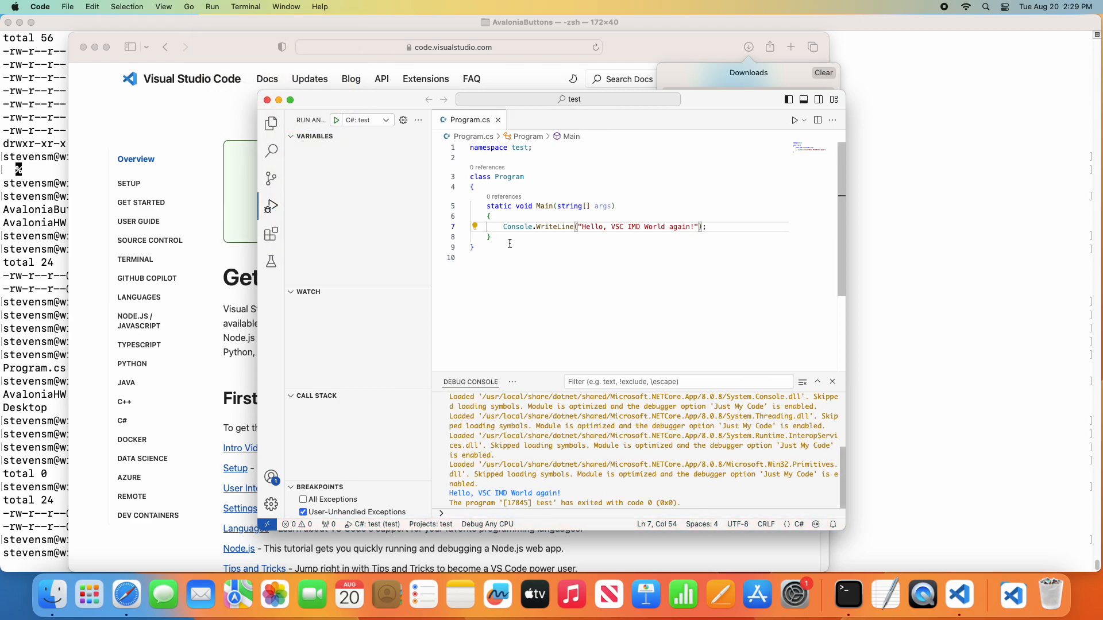
left_click(545, 493)
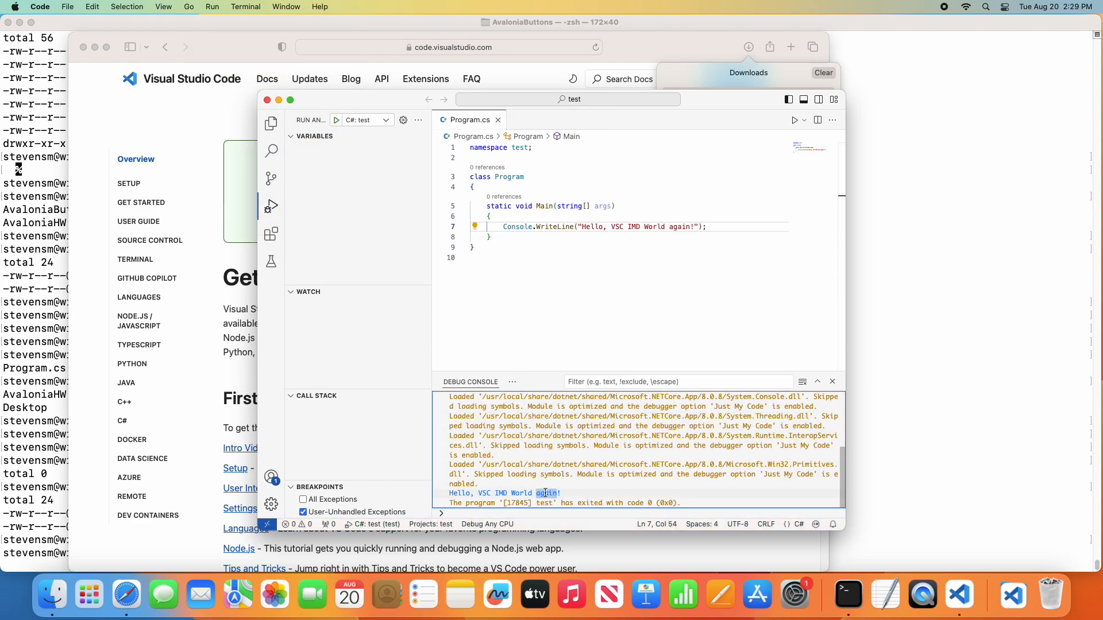
left_click(570, 494)
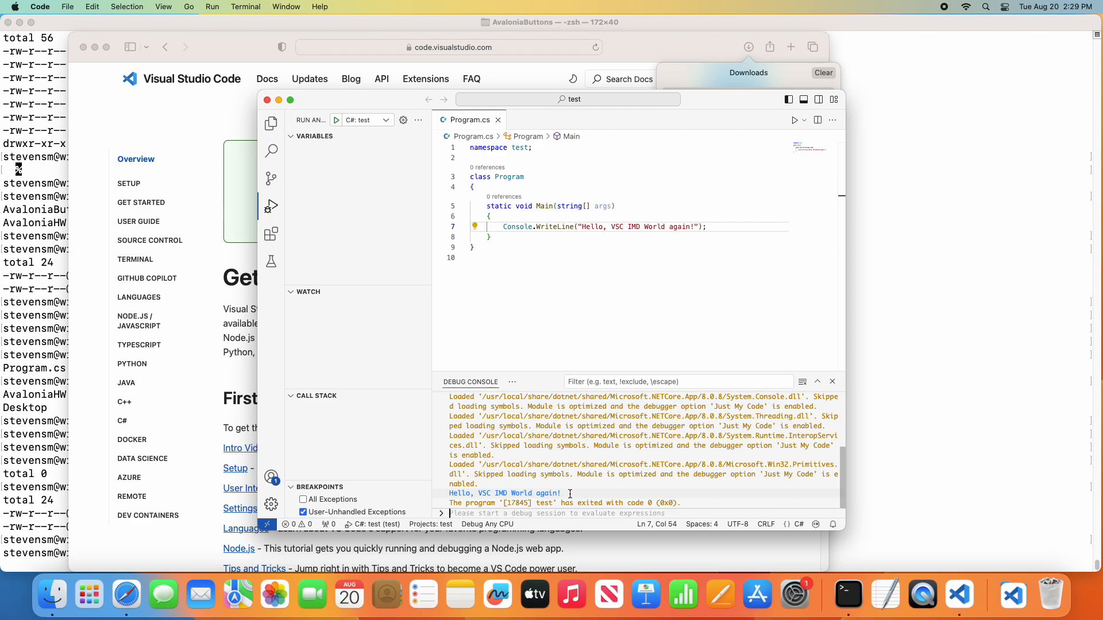